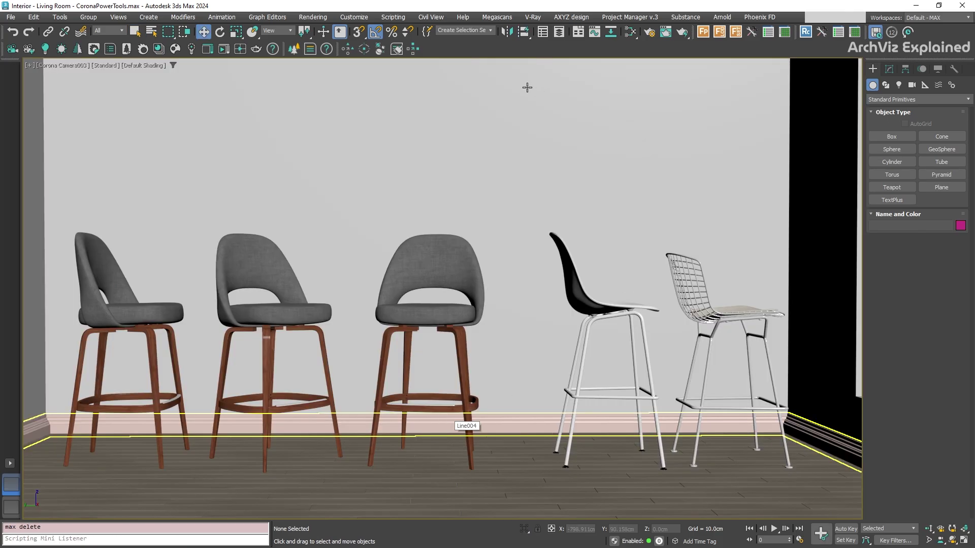
# Step: Show the toolbar list to confirm the Corona Power Tools Toolbar is enabled
pyautogui.rightClick(534, 50)
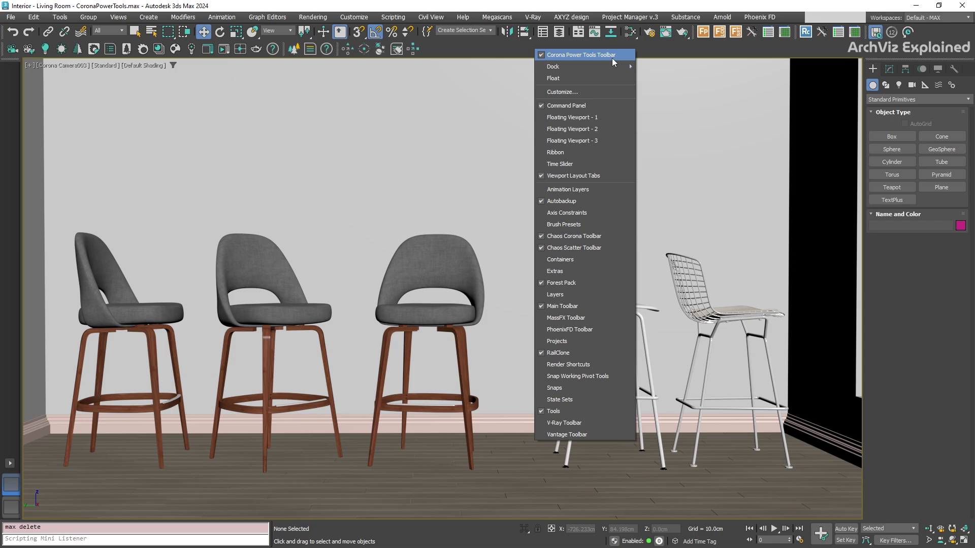
# Step: In Object Replacer, add the black barstool Barstool 006_001 as a replacing object at weight 100
pyautogui.click(680, 49)
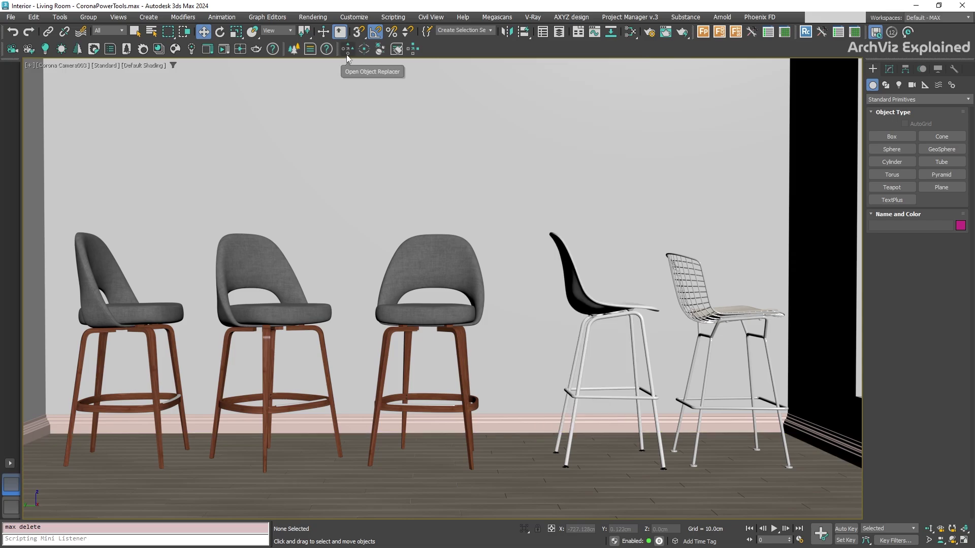
pyautogui.click(347, 53)
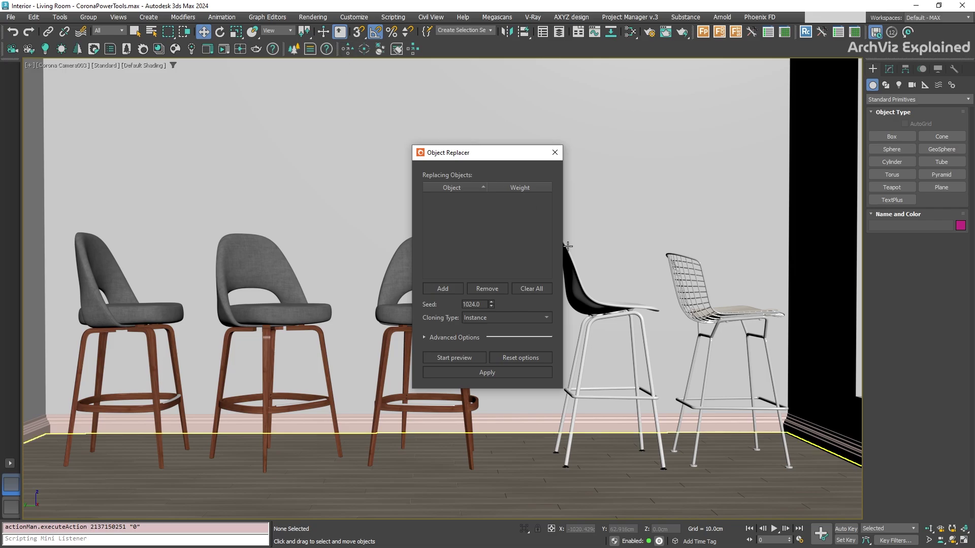
pyautogui.click(572, 292)
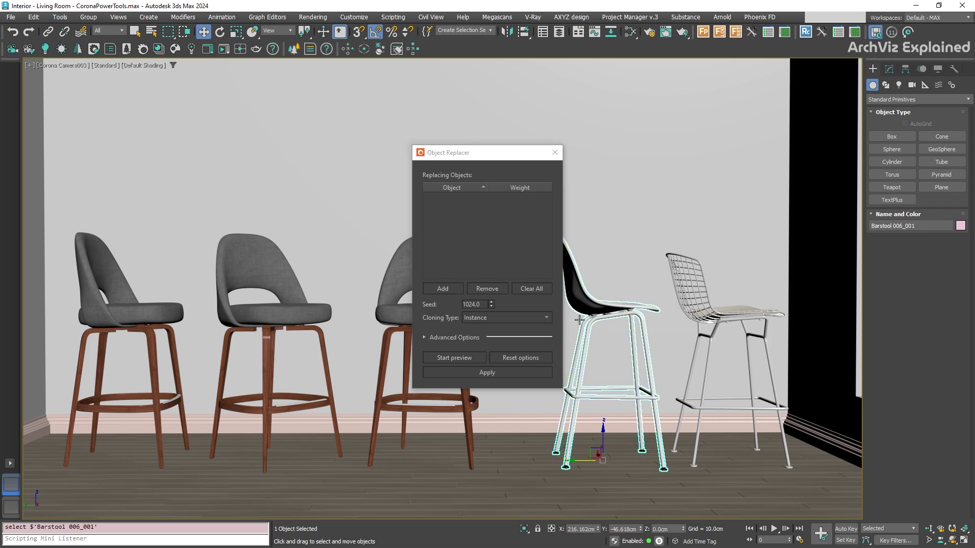
pyautogui.click(426, 289)
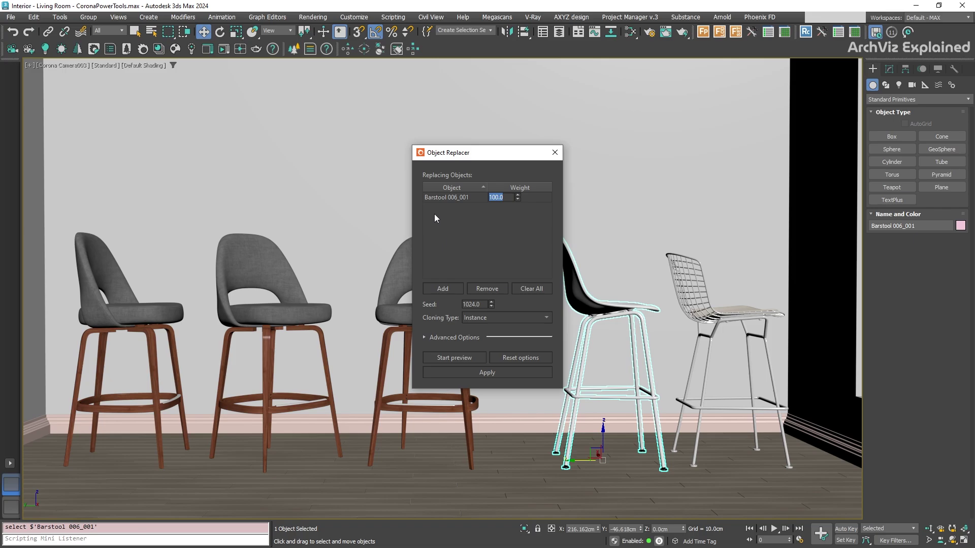
pyautogui.click(449, 198)
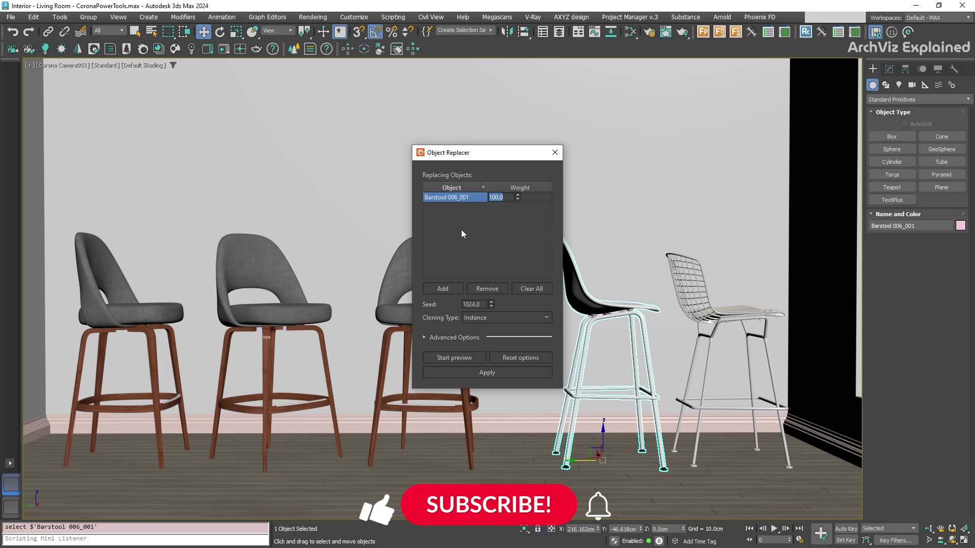
pyautogui.click(515, 199)
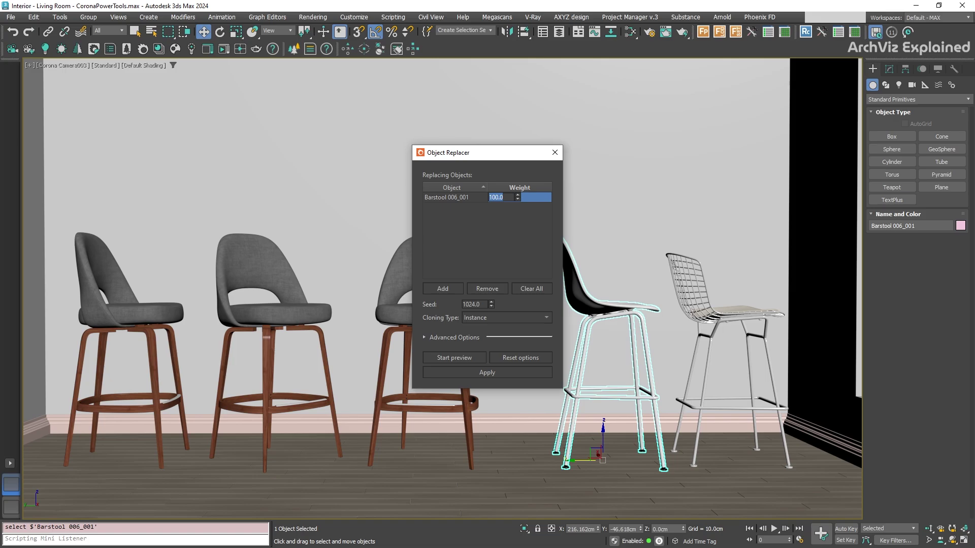
pyautogui.click(446, 200)
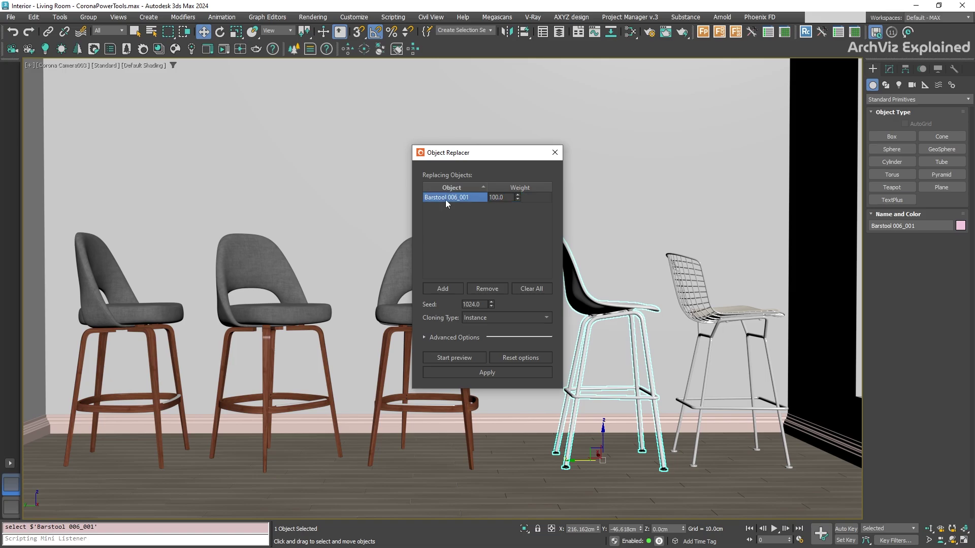
# Step: Test Remove, Add and Clear All, leaving only Barstool 006_001 listed with Instance cloning
pyautogui.click(495, 293)
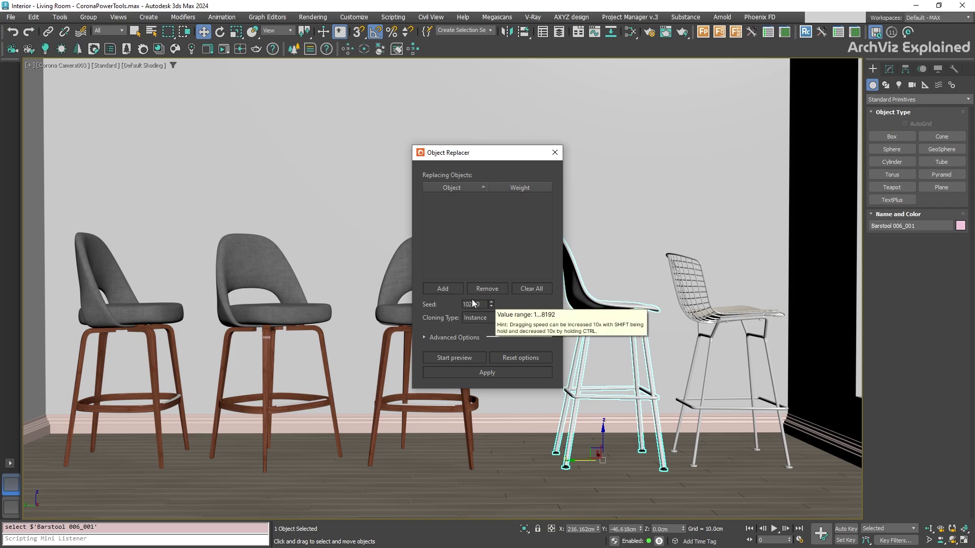
pyautogui.click(443, 288)
pyautogui.click(532, 289)
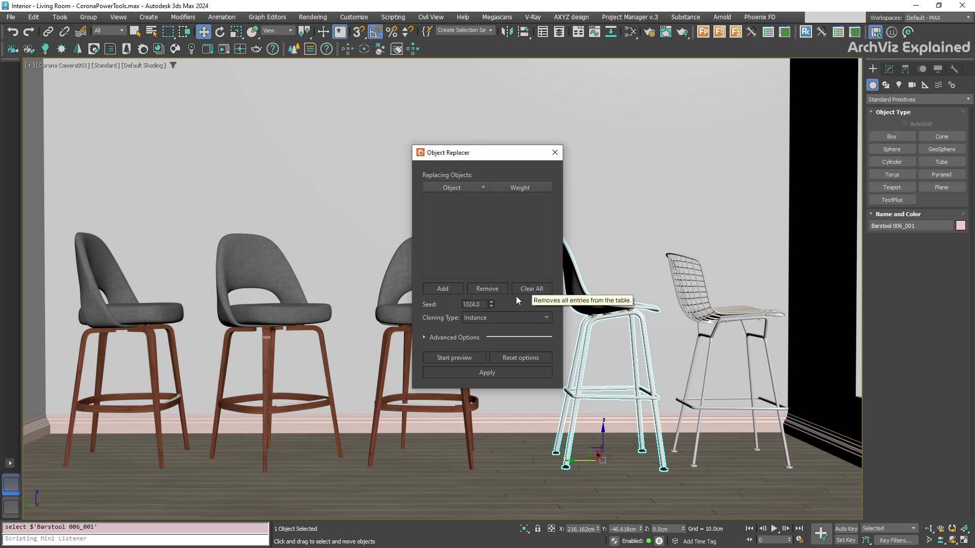
pyautogui.click(443, 288)
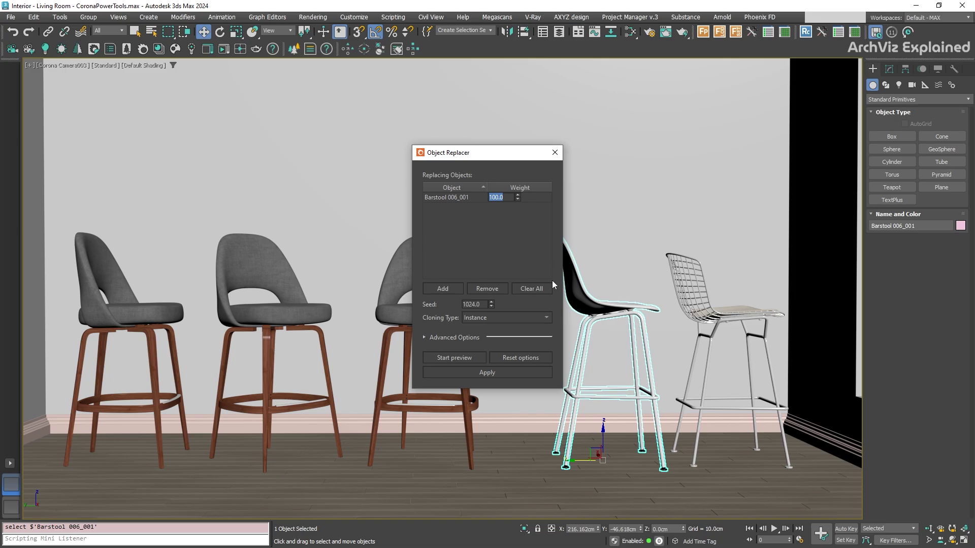
pyautogui.click(546, 319)
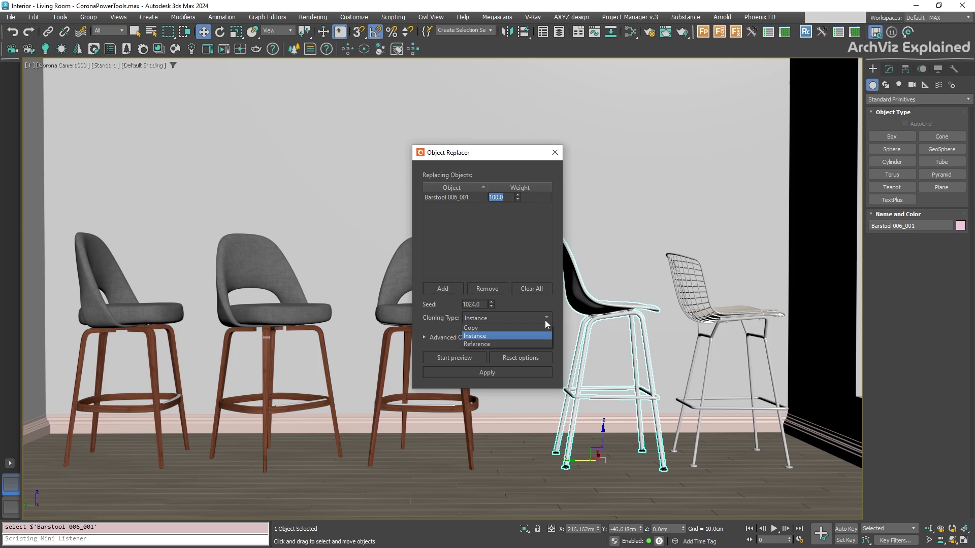
pyautogui.click(492, 338)
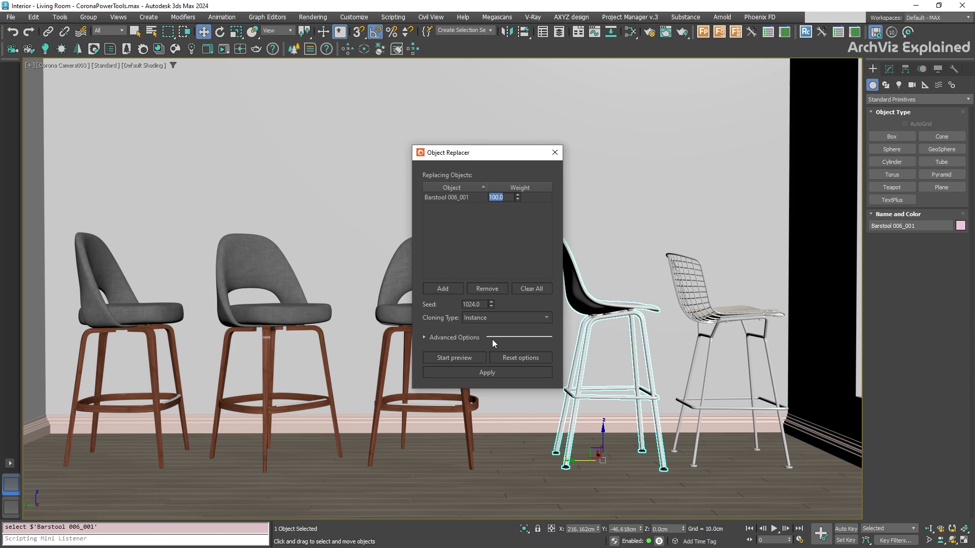
# Step: Select the three grey stools and preview them replaced by Barstool 006_001
pyautogui.click(130, 310)
pyautogui.keyDown('ctrl'); pyautogui.click(237, 314); pyautogui.keyUp('ctrl')
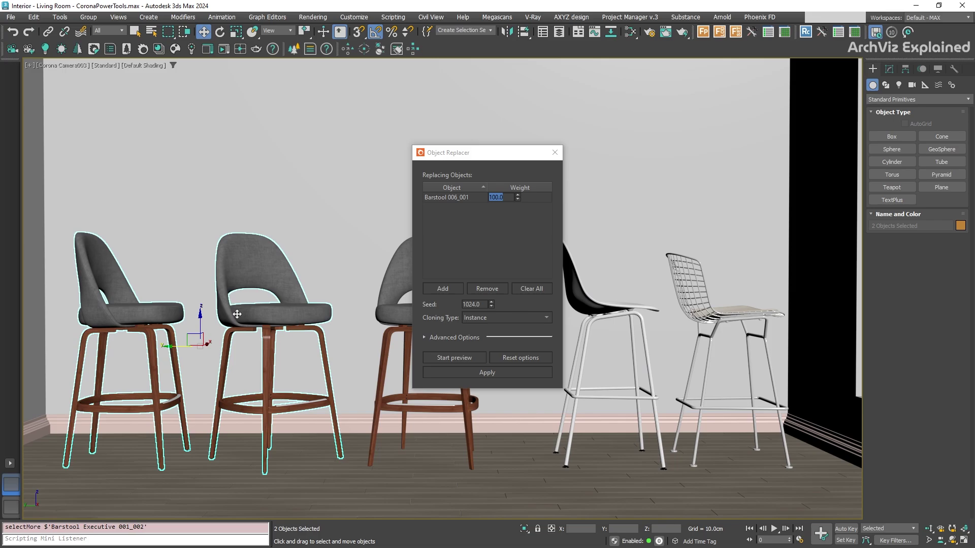
pyautogui.keyDown('ctrl'); pyautogui.click(389, 316); pyautogui.keyUp('ctrl')
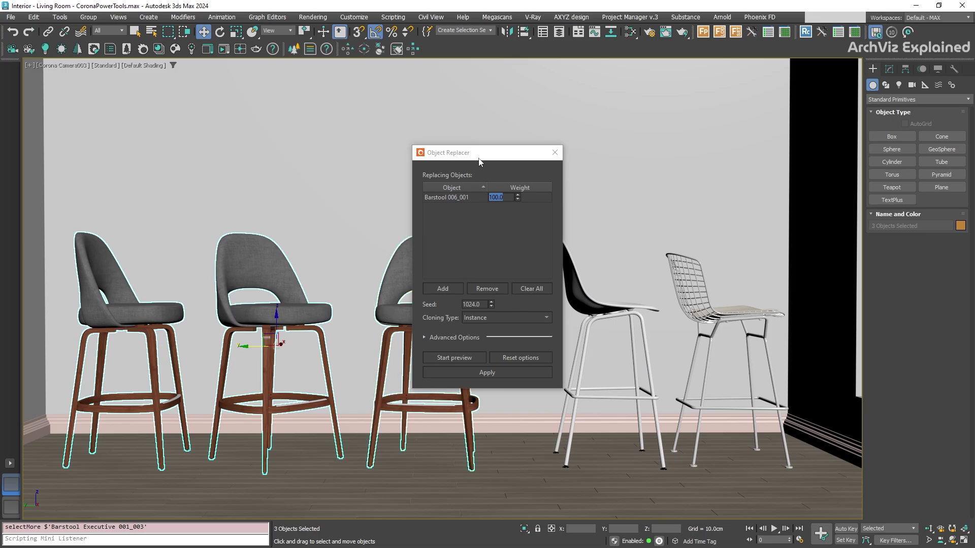
pyautogui.moveTo(479, 160); pyautogui.dragTo(556, 56)
pyautogui.click(528, 260)
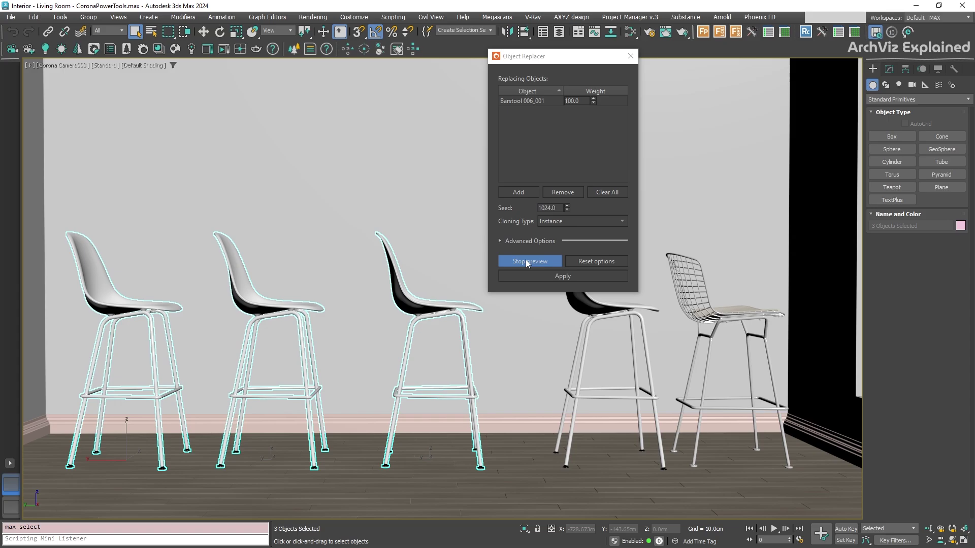
# Step: In Advanced Options, set Layer, Rotation and Scale From Object(s) to Replaced
pyautogui.click(503, 241)
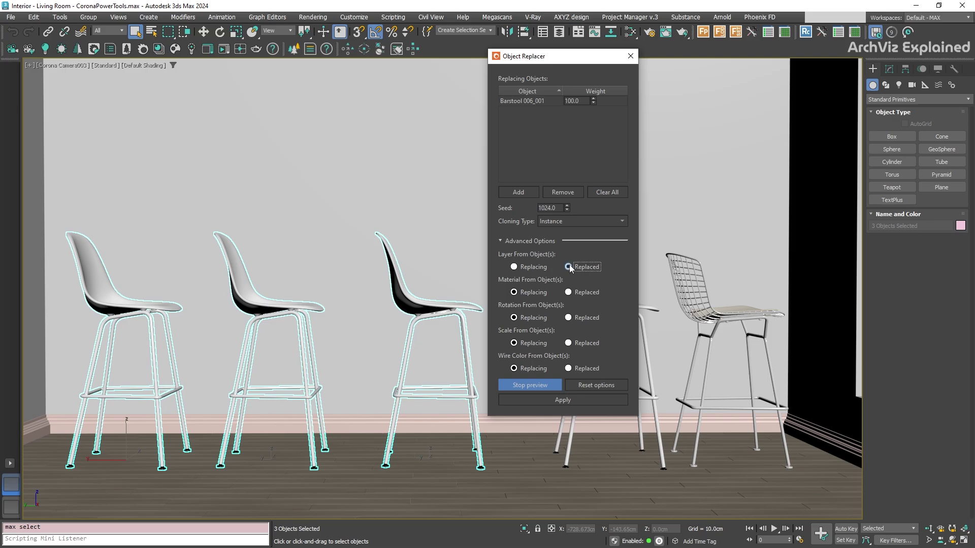
pyautogui.click(568, 317)
pyautogui.click(568, 343)
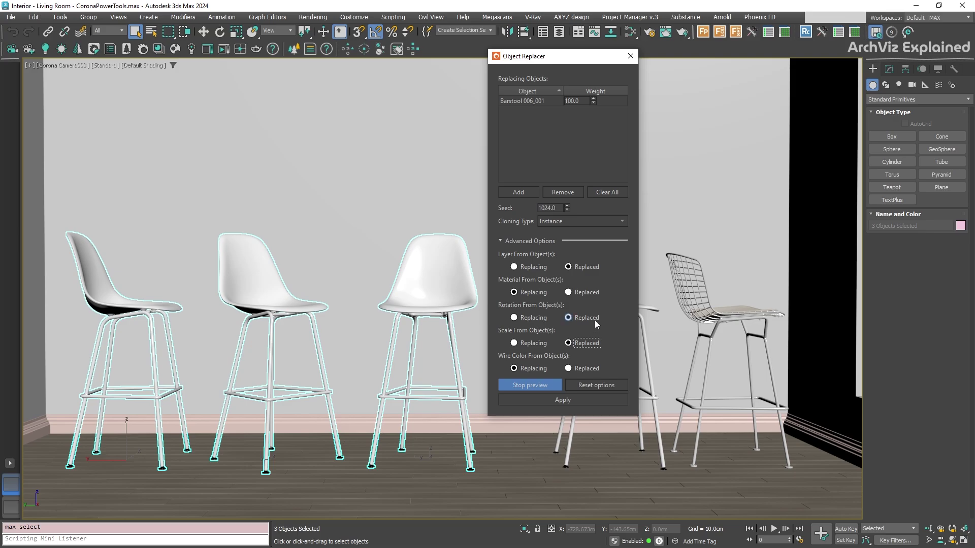
# Step: Apply the barstool replacement to the three grey stools and collapse Advanced Options
pyautogui.click(574, 401)
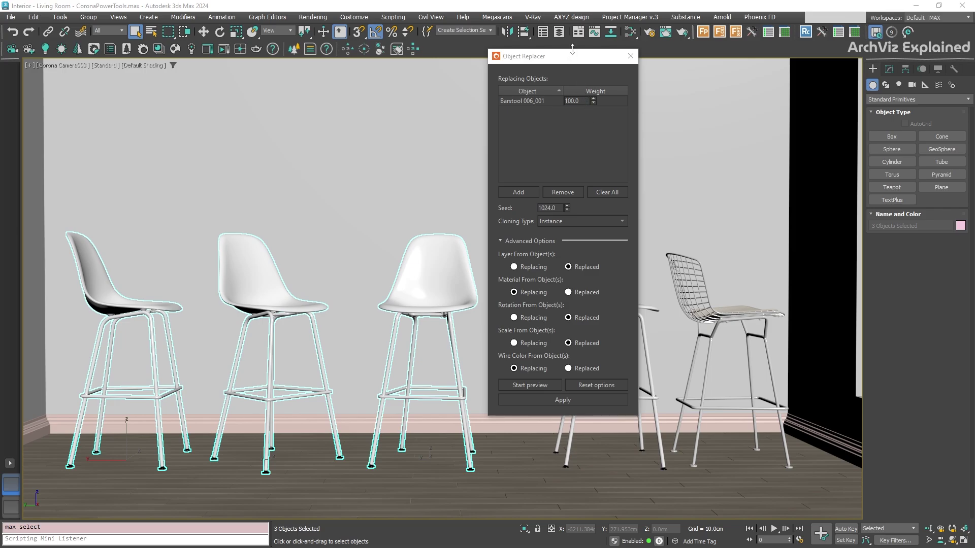
pyautogui.moveTo(570, 55); pyautogui.dragTo(525, 69)
pyautogui.click(501, 240)
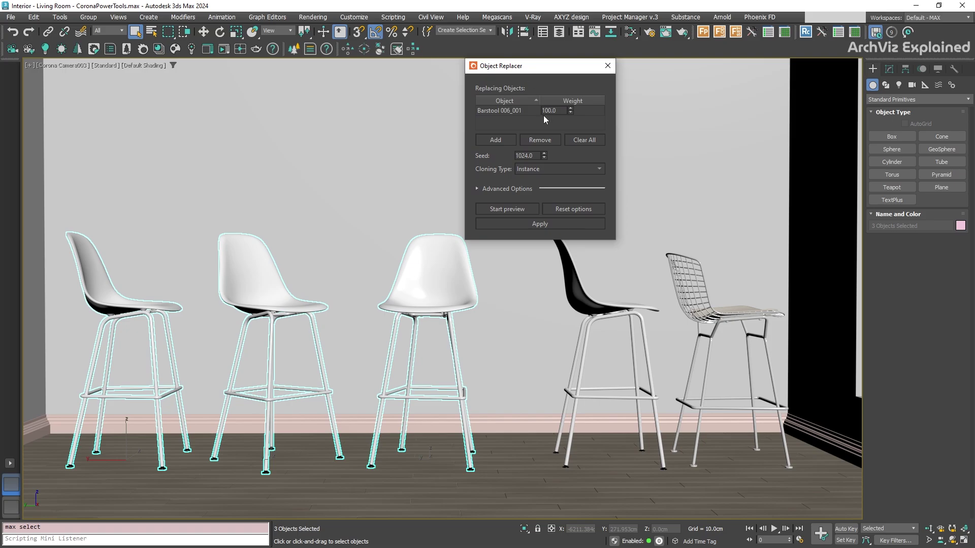
# Step: Reopen Object Replacer with the wire stool Stool 005_001 as the replacing object
pyautogui.click(740, 316)
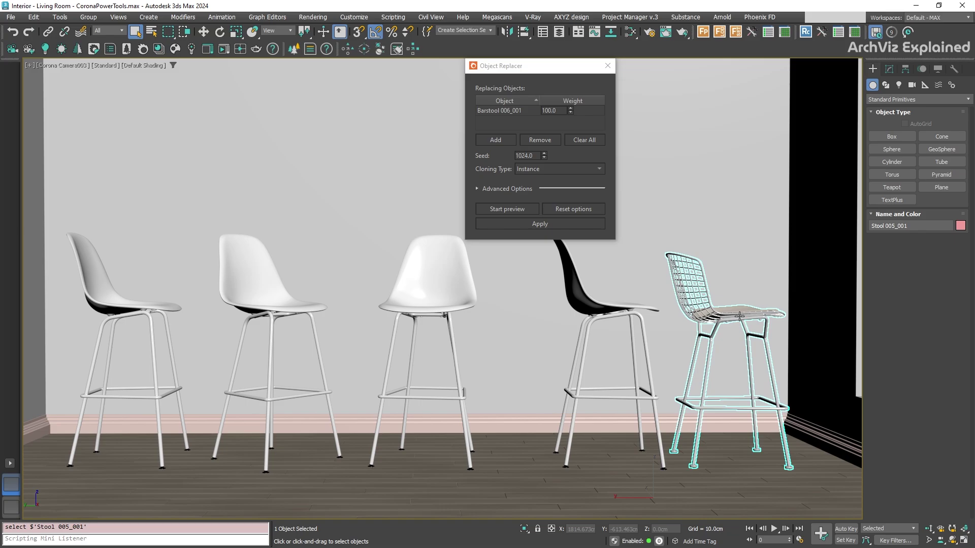
pyautogui.press('w')
pyautogui.hotkey('ctrl', 'shift', 'o')
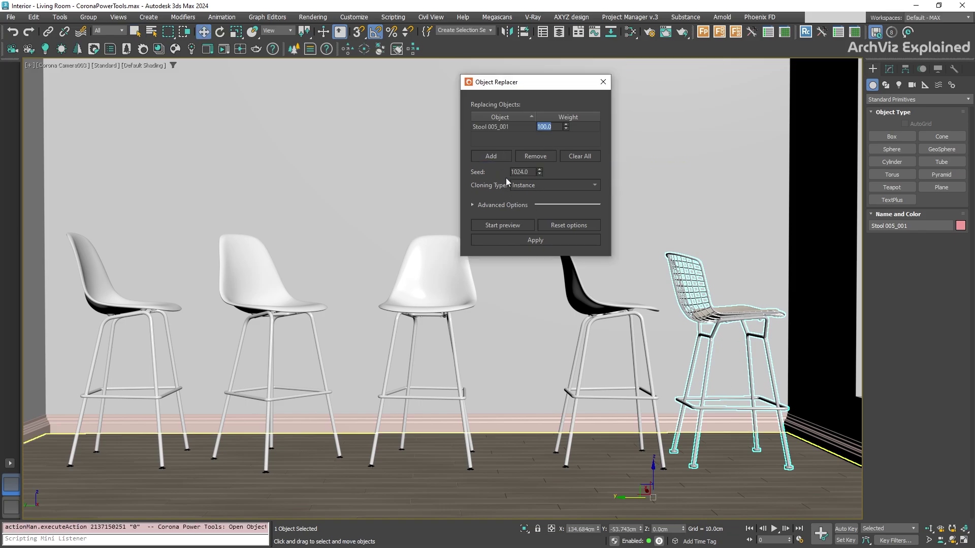
pyautogui.click(474, 205)
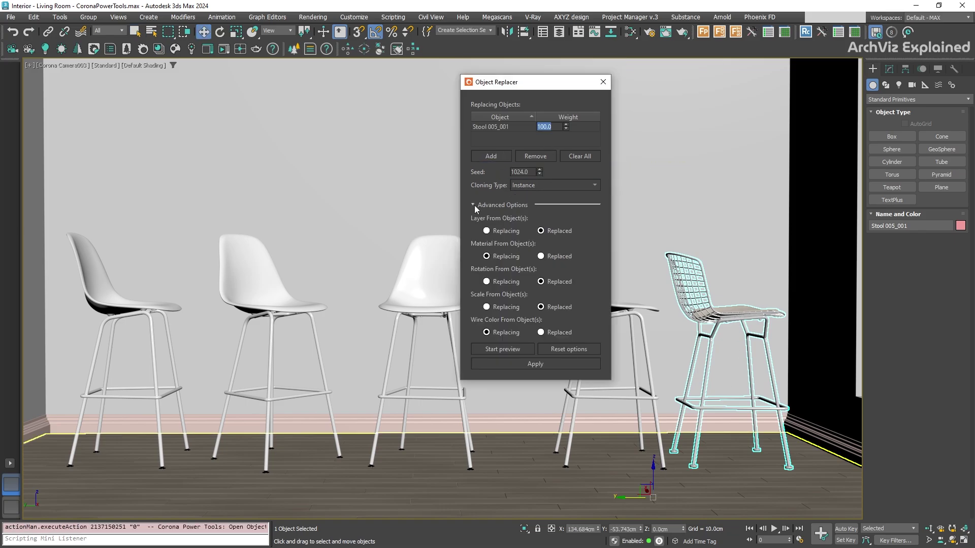
# Step: Preview the three plastic barstools replaced by the wire stool and reset the options to defaults
pyautogui.click(141, 306)
pyautogui.keyDown('ctrl'); pyautogui.click(277, 304); pyautogui.keyUp('ctrl')
pyautogui.keyDown('ctrl'); pyautogui.click(429, 302); pyautogui.keyUp('ctrl')
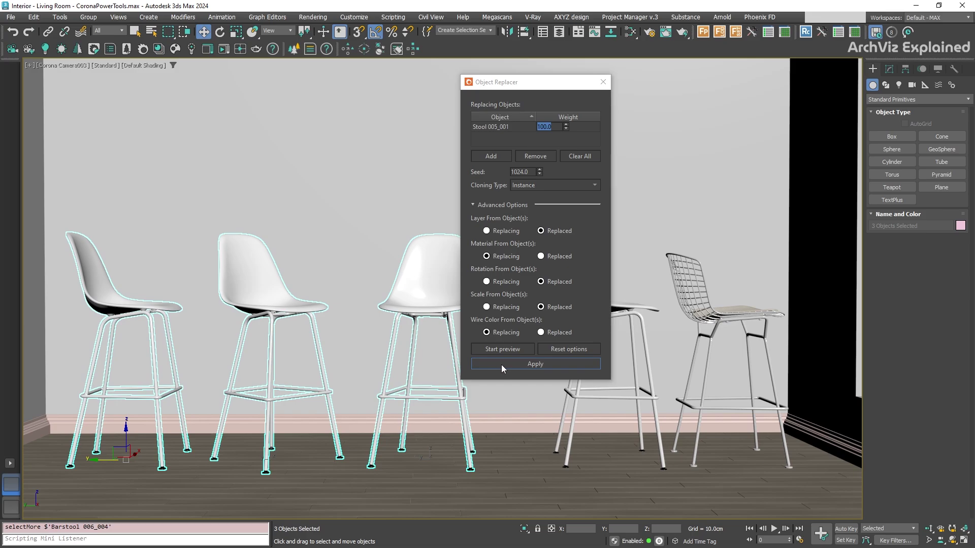
pyautogui.click(505, 348)
pyautogui.press('q')
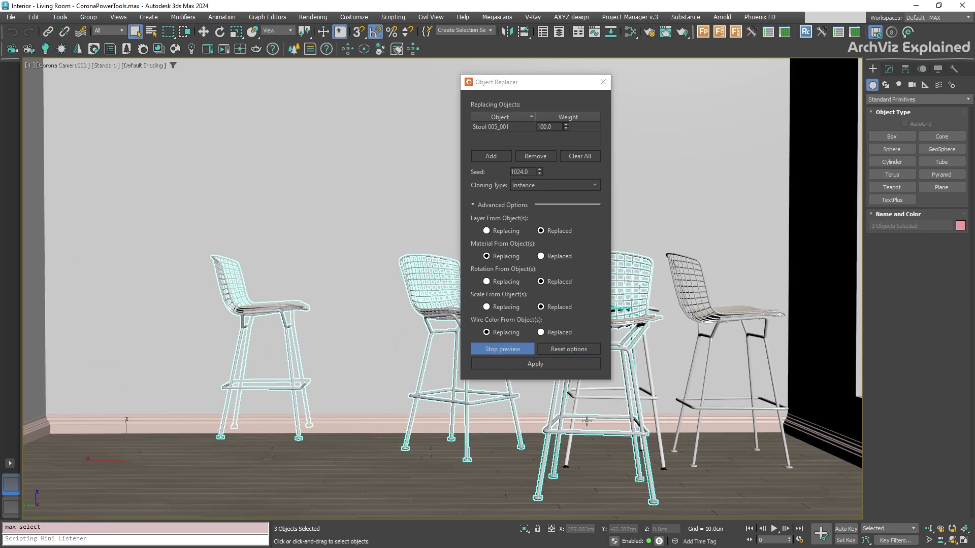
pyautogui.click(583, 350)
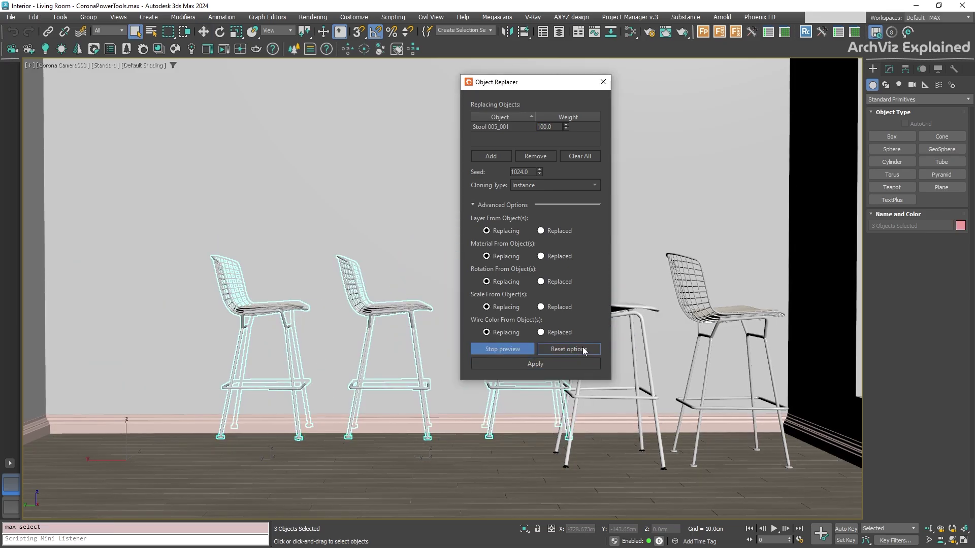
# Step: Reset the replacer options, apply and close it, then select and frame the wire stool
pyautogui.click(488, 351)
pyautogui.click(484, 364)
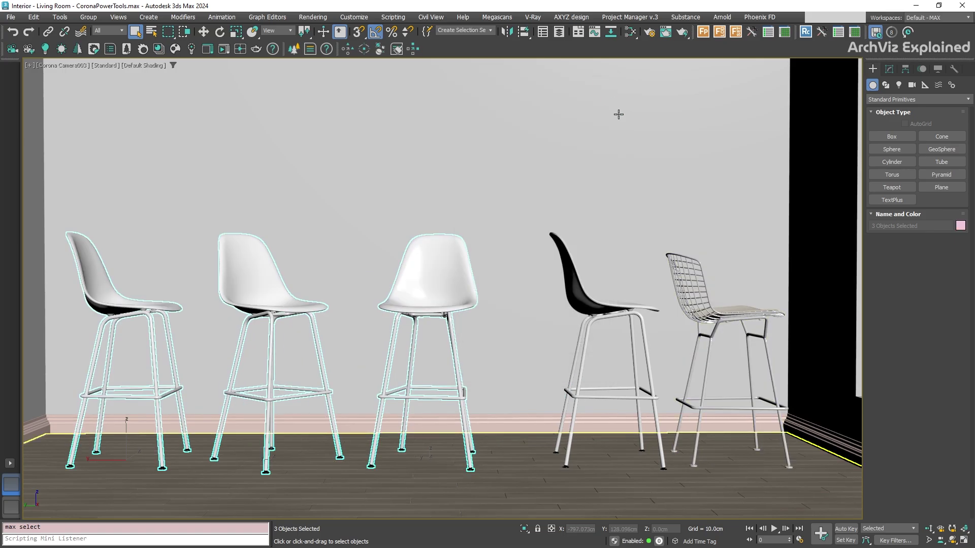
pyautogui.click(710, 304)
pyautogui.click(710, 303)
pyautogui.press('w')
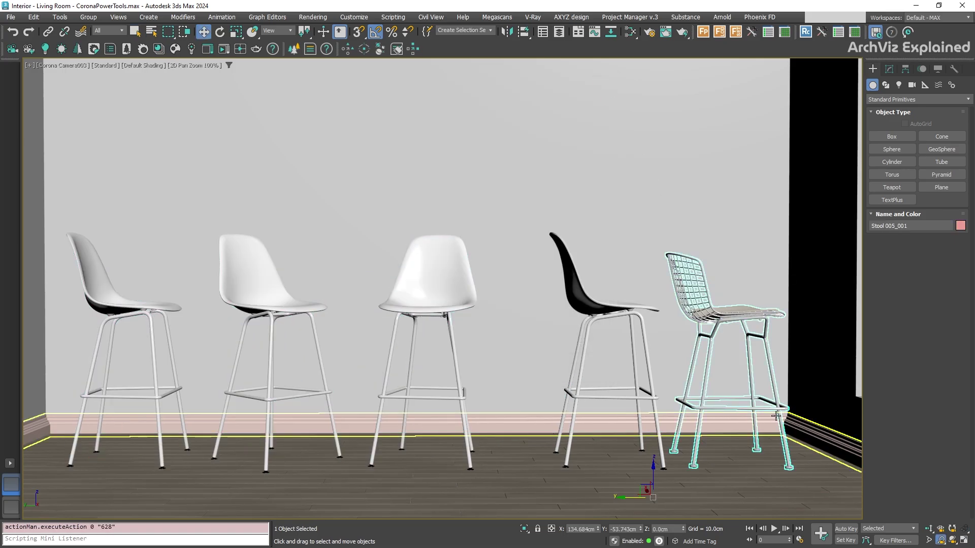
pyautogui.scroll(4, 710, 305)
pyautogui.moveTo(652, 361); pyautogui.dragTo(632, 369, button='middle')
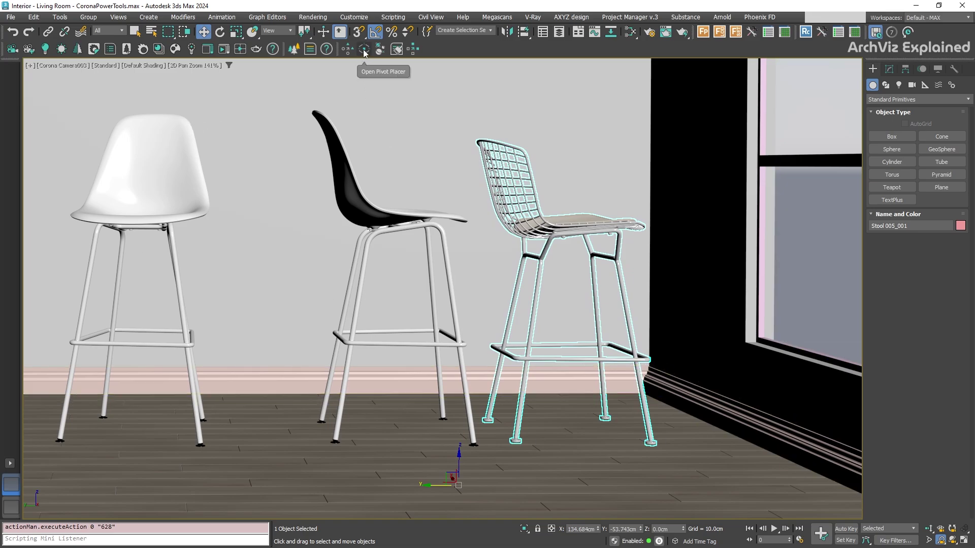
# Step: Open Pivot Placer for Stool 005_001 with Mode left on Bounding Box
pyautogui.click(364, 48)
pyautogui.moveTo(508, 210); pyautogui.dragTo(335, 184)
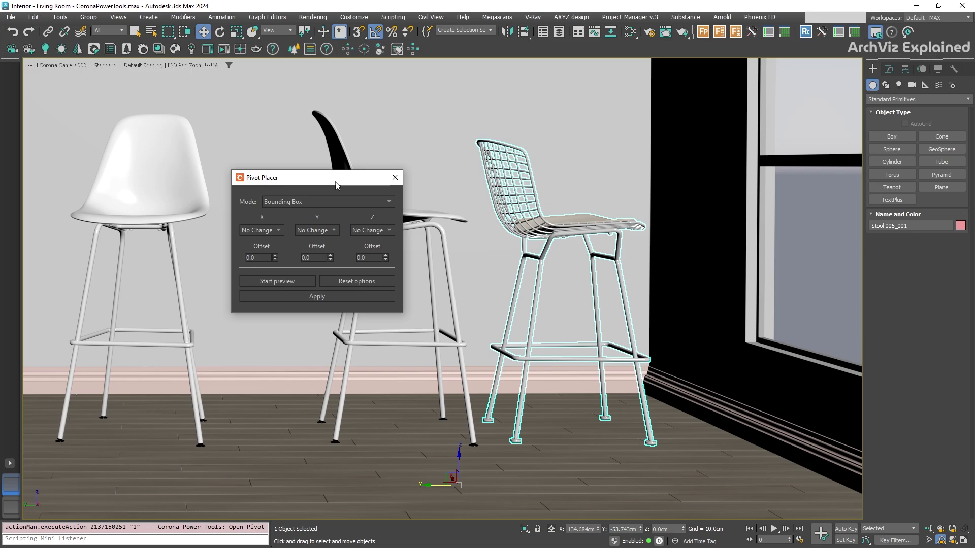
pyautogui.click(339, 203)
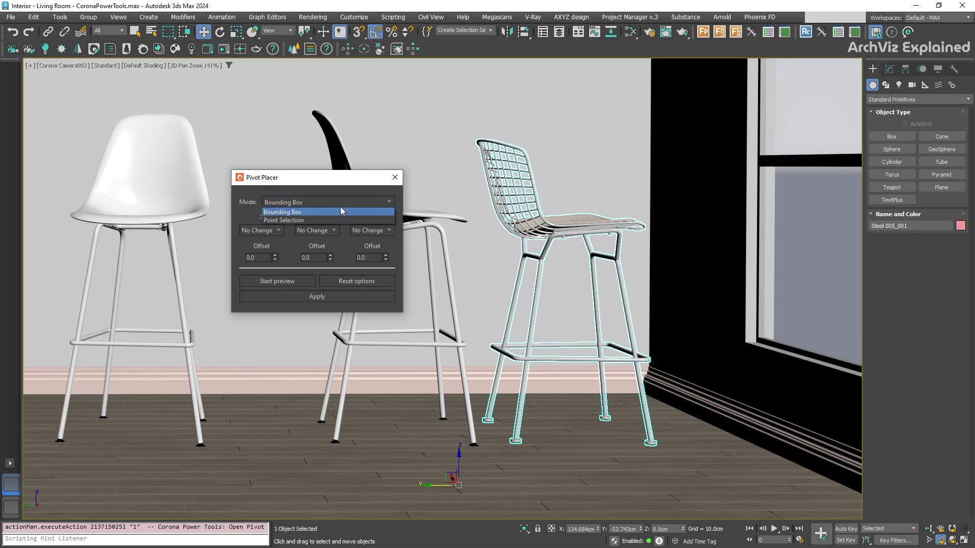
pyautogui.click(312, 214)
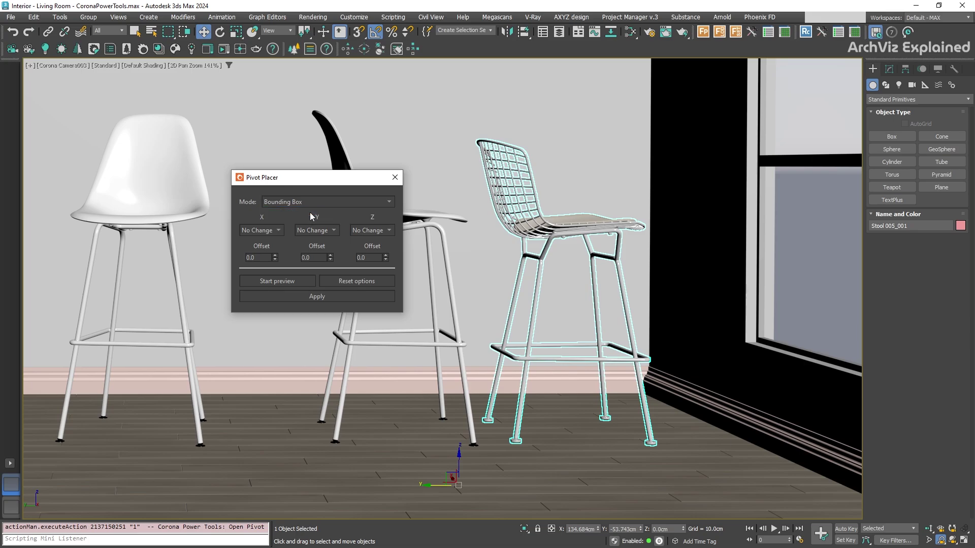
# Step: Place the wire stool's pivot at X Center, Y Center, Z Minimum with Z offset 0
pyautogui.click(280, 283)
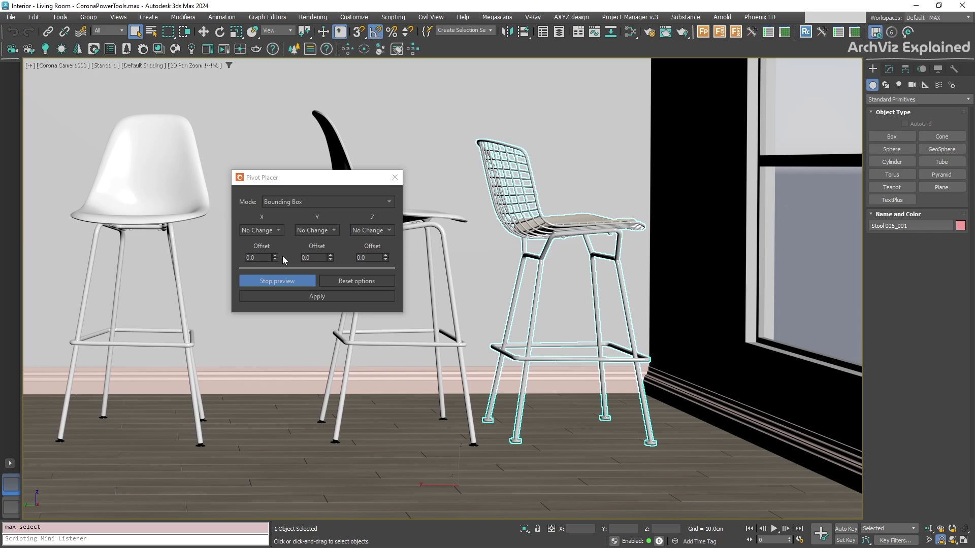
pyautogui.click(278, 230)
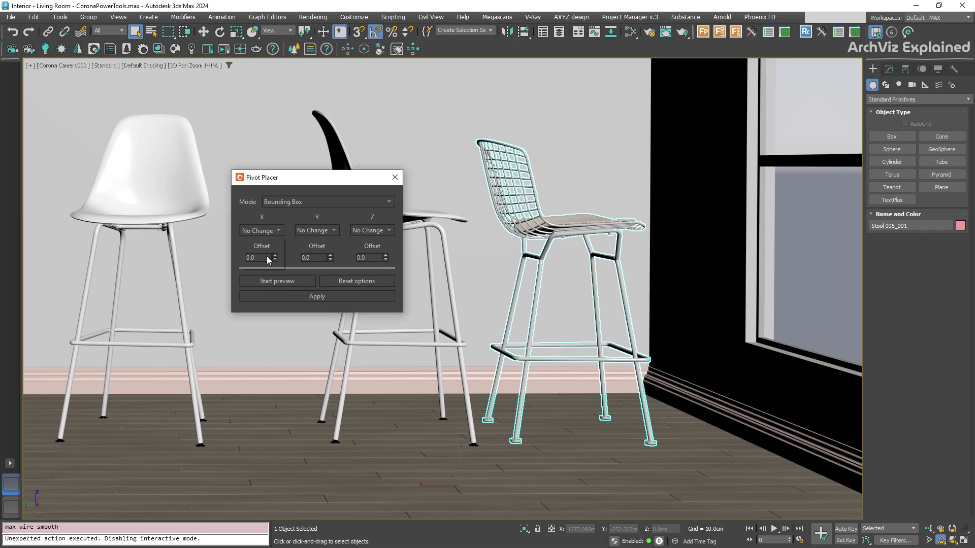
pyautogui.click(317, 230)
pyautogui.click(316, 262)
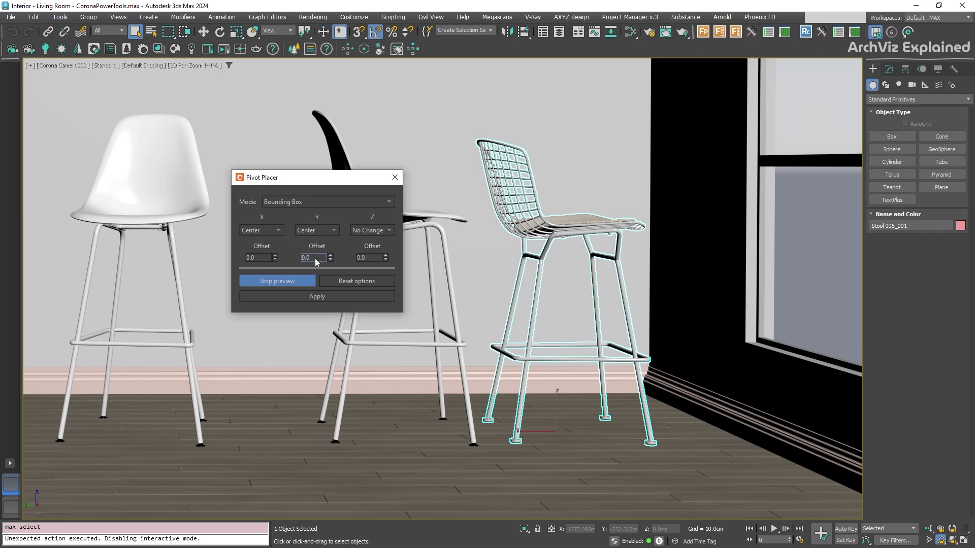
pyautogui.click(371, 231)
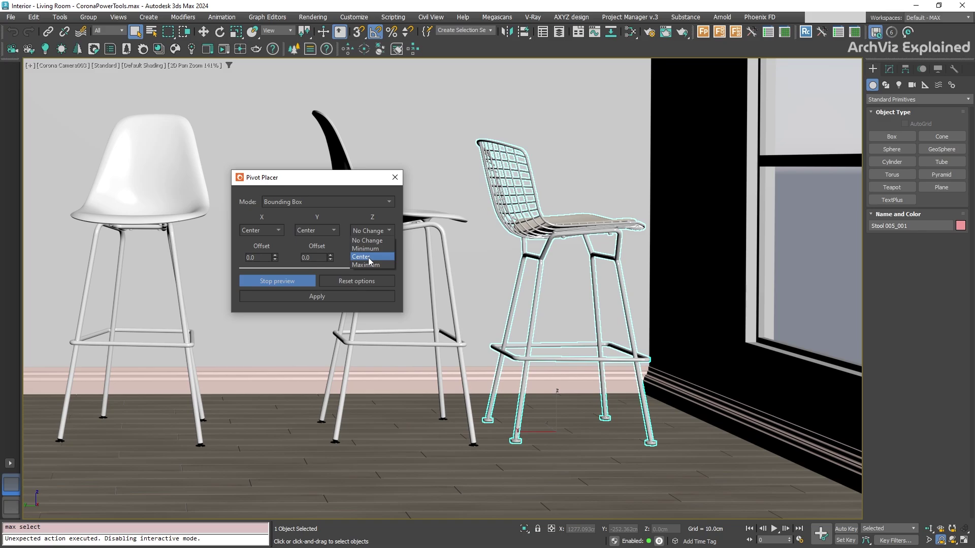
pyautogui.click(367, 249)
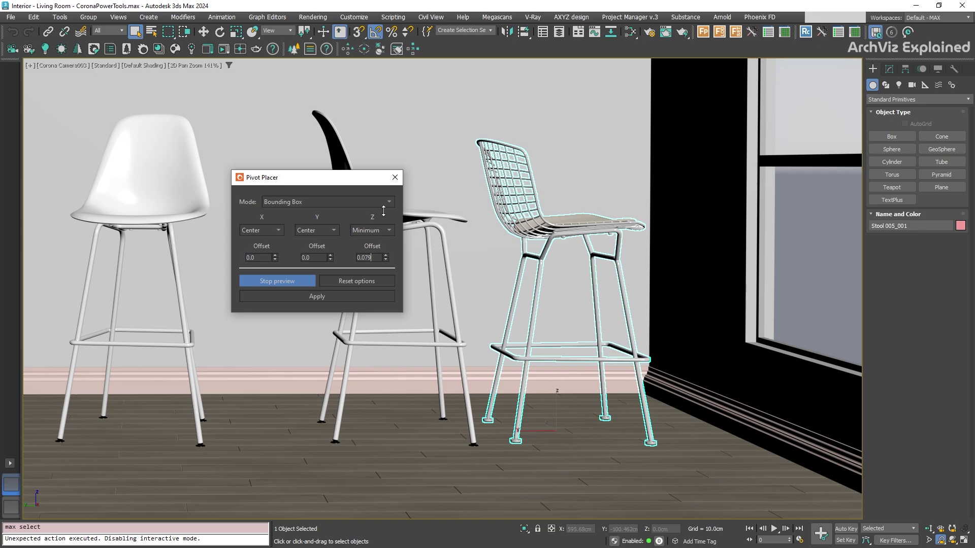
pyautogui.moveTo(386, 258); pyautogui.dragTo(385, 231)
pyautogui.rightClick(386, 231)
pyautogui.click(322, 298)
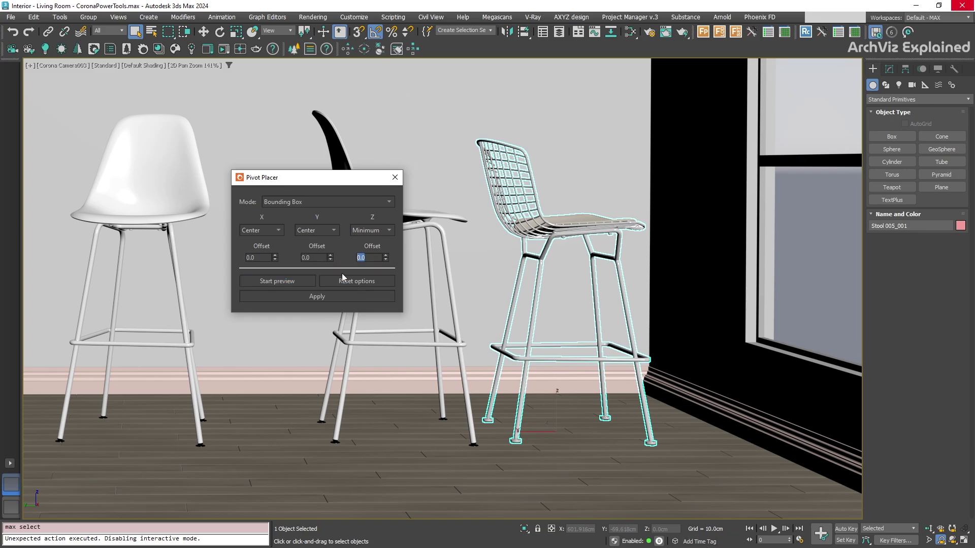
# Step: Add Stool 005_001 to Object Replacer with Layer, Rotation and Scale taken from Replaced
pyautogui.click(395, 177)
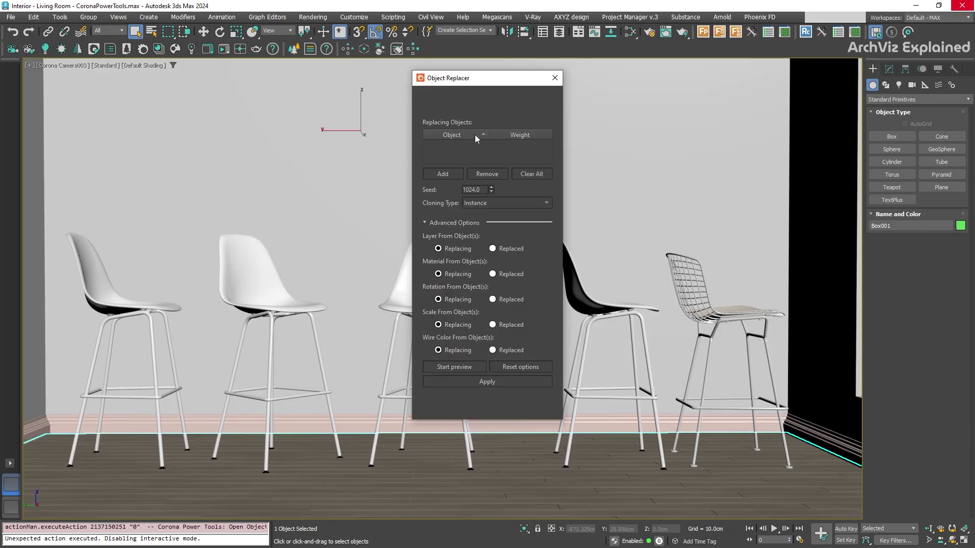
pyautogui.click(731, 312)
pyautogui.click(443, 174)
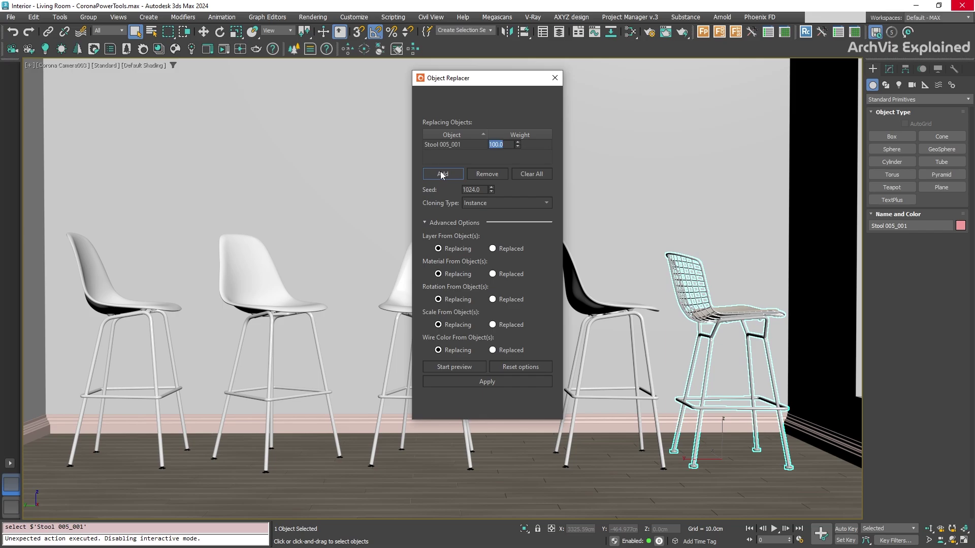
pyautogui.click(492, 299)
pyautogui.click(492, 325)
pyautogui.click(492, 249)
pyautogui.moveTo(457, 82); pyautogui.dragTo(561, 88)
# Step: Preview the three white barstools replaced by wire stools, then select the black barstool and a wire stool
pyautogui.click(136, 310)
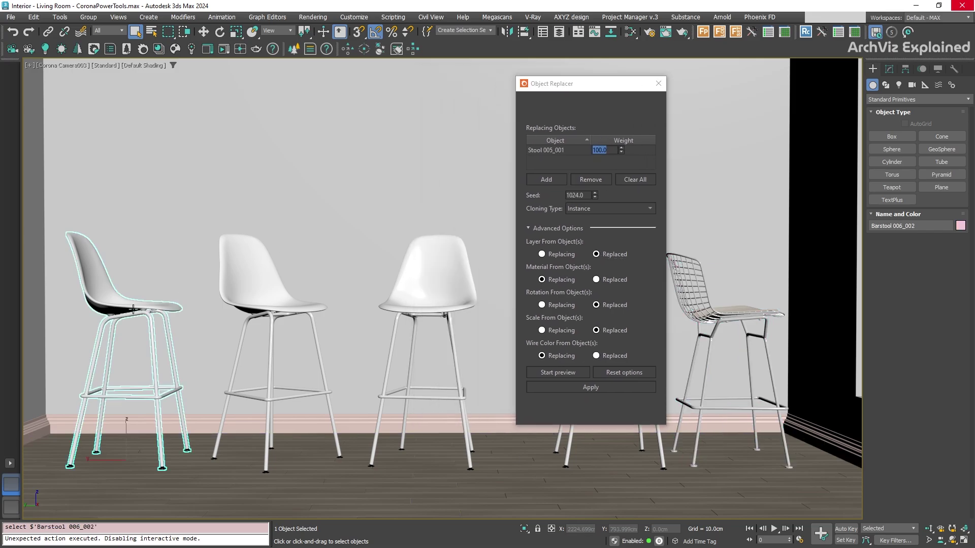
pyautogui.keyDown('ctrl'); pyautogui.click(269, 284); pyautogui.keyUp('ctrl')
pyautogui.keyDown('ctrl'); pyautogui.click(404, 295); pyautogui.keyUp('ctrl')
pyautogui.click(558, 373)
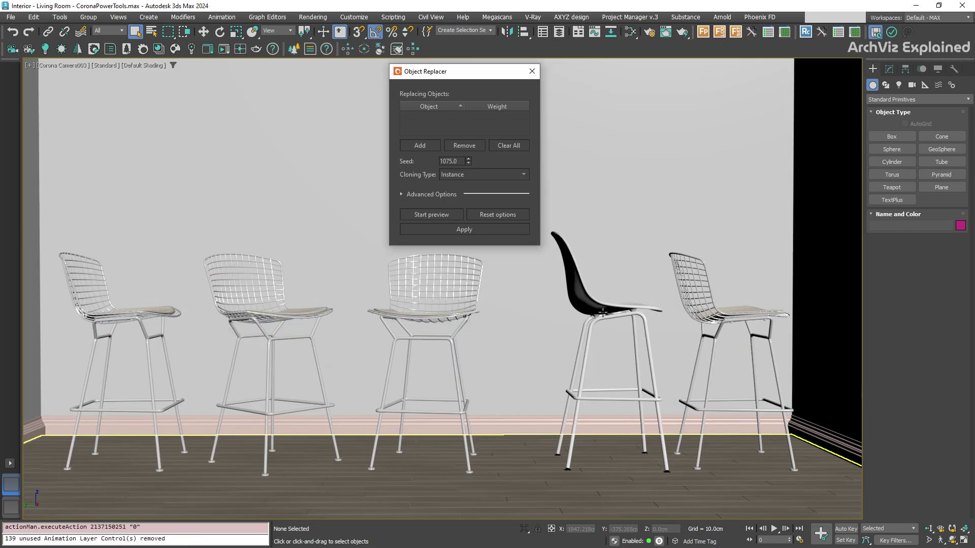
pyautogui.click(591, 318)
pyautogui.keyDown('ctrl'); pyautogui.click(726, 312); pyautogui.keyUp('ctrl')
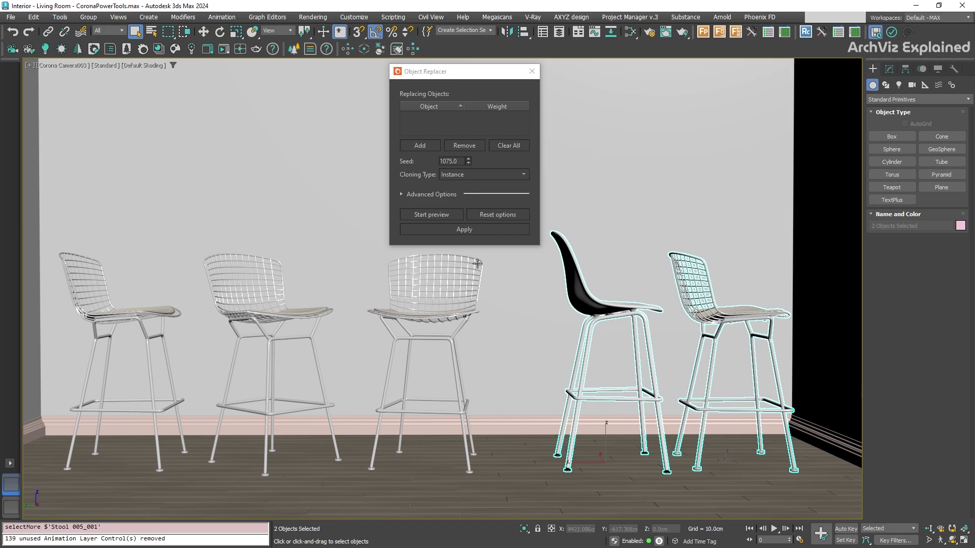
# Step: Add Barstool 006_001 and Stool 005_001 to the replacing list and select the three left wire stools
pyautogui.click(428, 145)
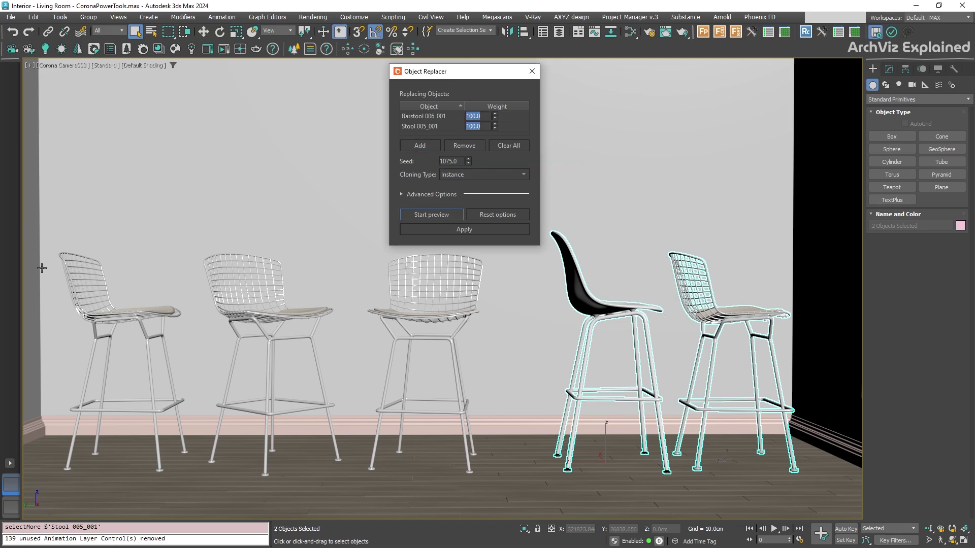
pyautogui.click(114, 320)
pyautogui.hotkey('ctrl', 'z')
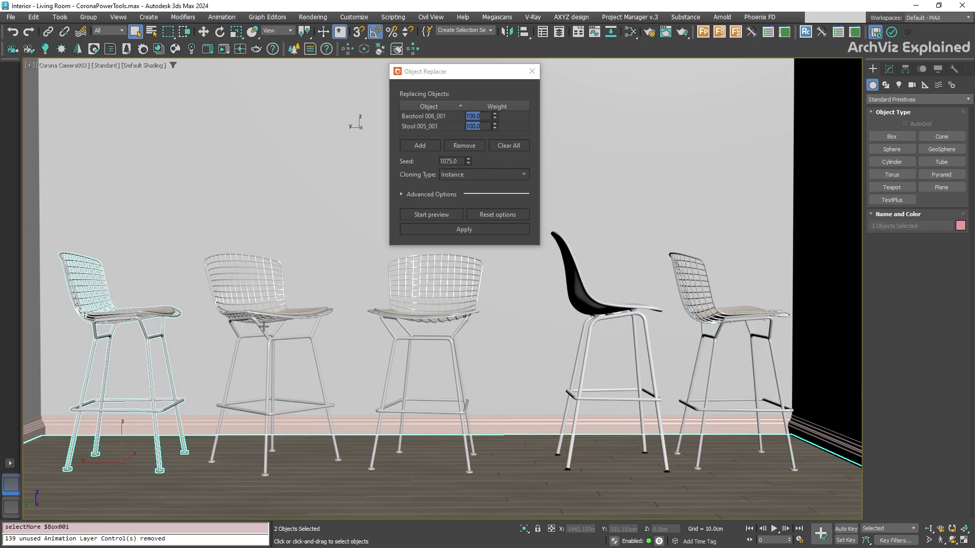
pyautogui.keyDown('ctrl'); pyautogui.click(264, 325); pyautogui.keyUp('ctrl')
pyautogui.keyDown('ctrl'); pyautogui.click(394, 322); pyautogui.keyUp('ctrl')
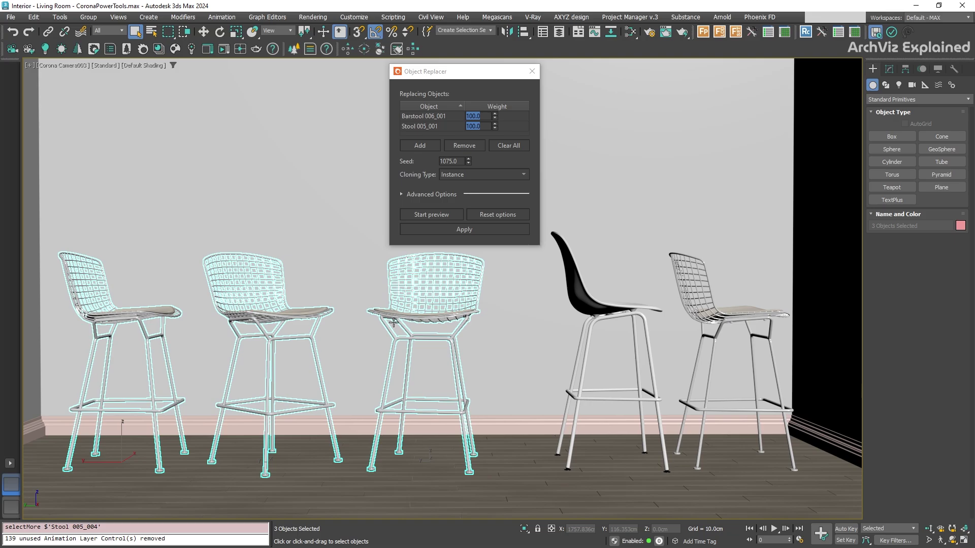
# Step: Preview the random stool mix, taking rotation from the replaced objects
pyautogui.click(443, 215)
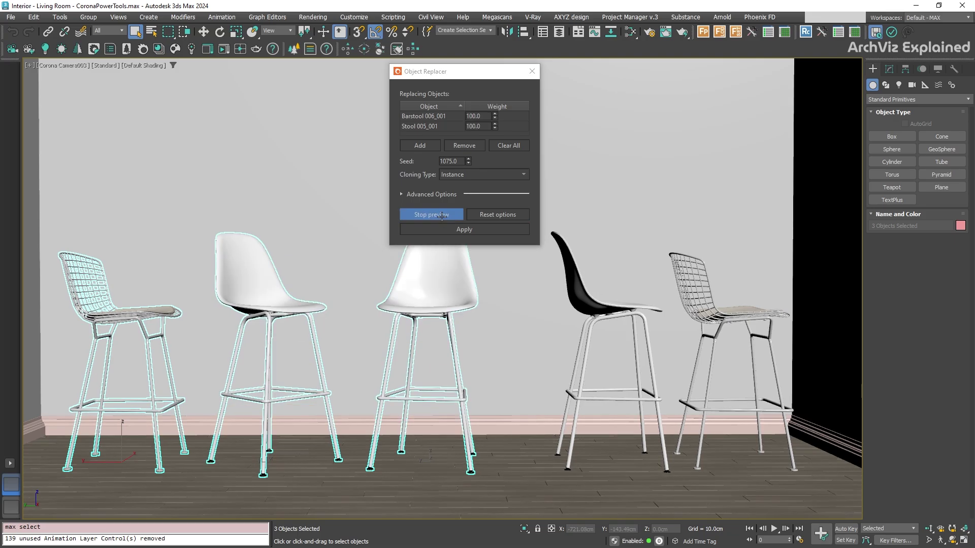
pyautogui.click(402, 194)
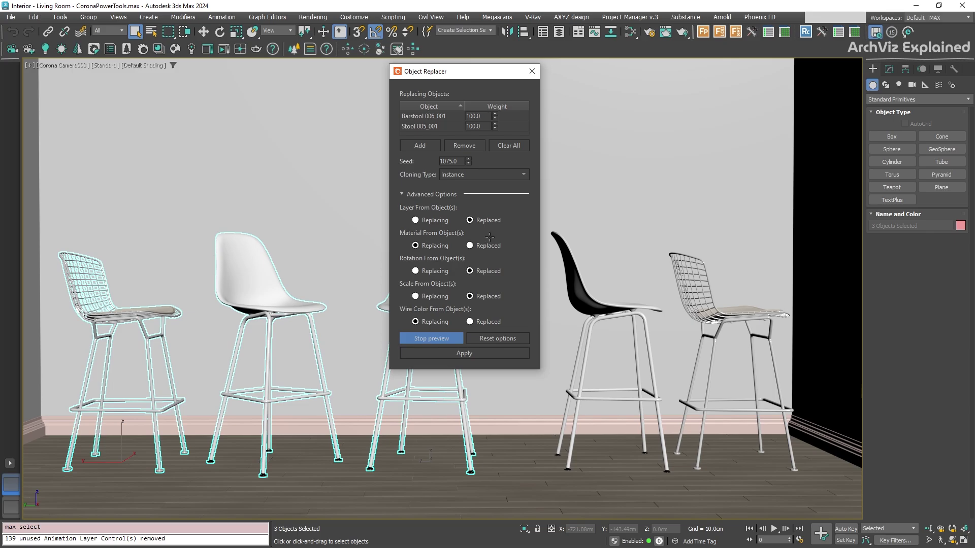
pyautogui.click(470, 271)
pyautogui.click(401, 195)
# Step: Lower the Stool 005_001 weight in Object Replacer to 94.001
pyautogui.moveTo(483, 165); pyautogui.dragTo(452, 152)
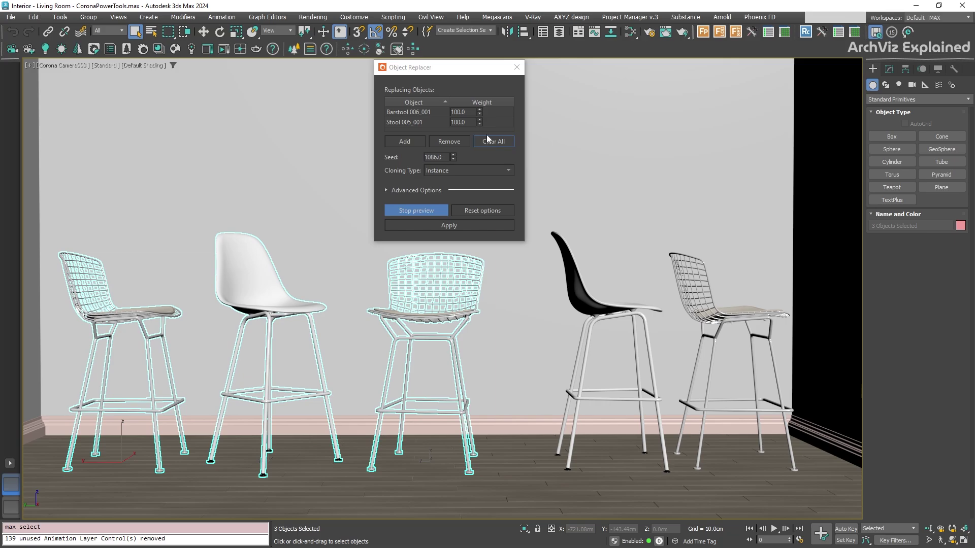
pyautogui.moveTo(480, 123); pyautogui.dragTo(488, 60)
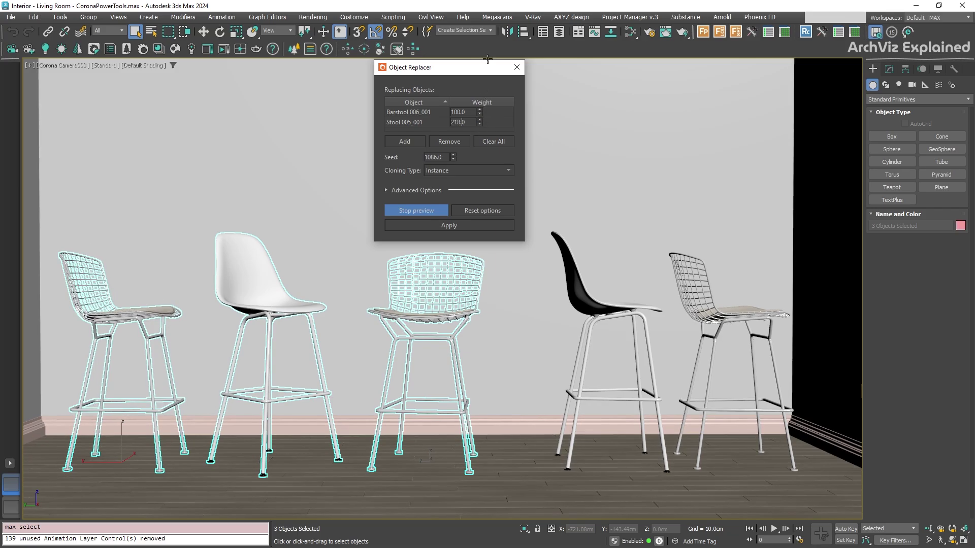
pyautogui.moveTo(495, 537); pyautogui.dragTo(540, 103)
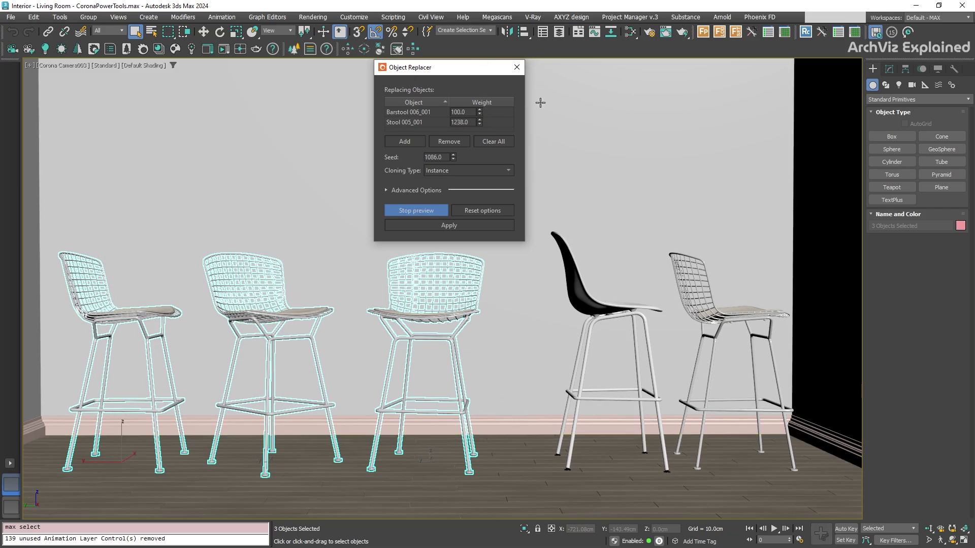
pyautogui.moveTo(530, 198); pyautogui.dragTo(485, 476)
pyautogui.moveTo(462, 99); pyautogui.dragTo(454, 156)
# Step: Step the Object Replacer seed up from 1091 toward 1106 to reshuffle the shell and wire stools
pyautogui.click(454, 156)
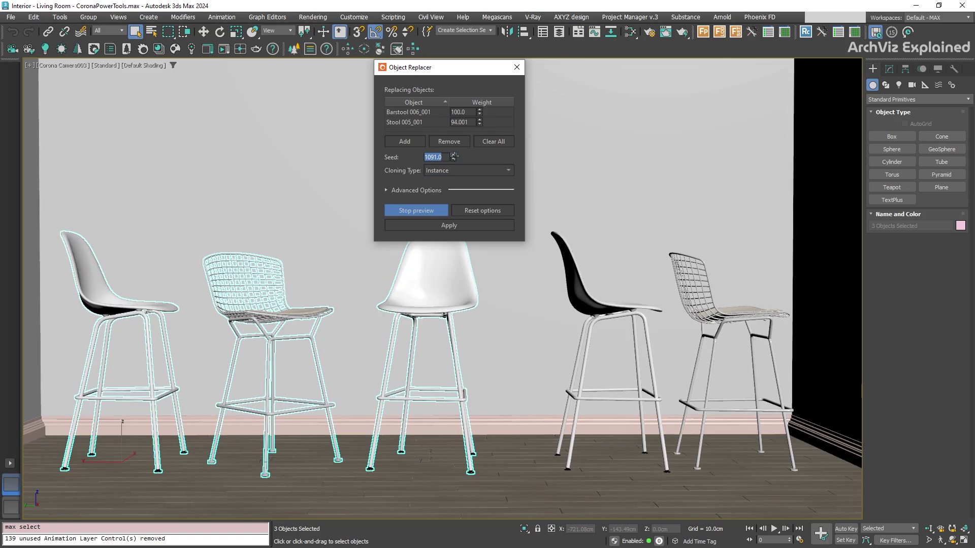
pyautogui.click(454, 156)
pyautogui.click(454, 156)
pyautogui.click(453, 156)
pyautogui.click(454, 156)
pyautogui.click(453, 156)
pyautogui.click(454, 156)
pyautogui.click(454, 156)
pyautogui.click(454, 156)
pyautogui.click(454, 156)
pyautogui.click(453, 155)
pyautogui.click(454, 156)
pyautogui.click(454, 155)
pyautogui.click(454, 156)
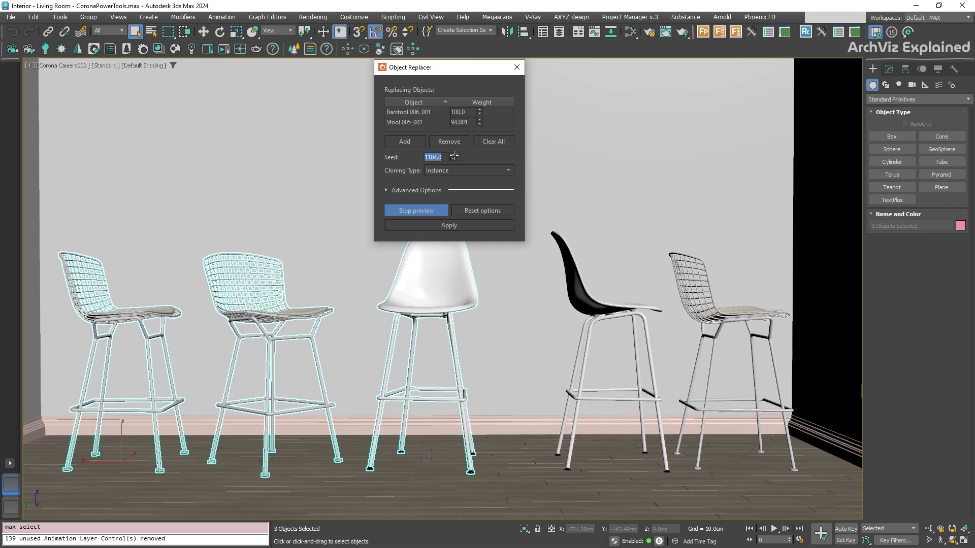
pyautogui.click(454, 156)
pyautogui.click(454, 156)
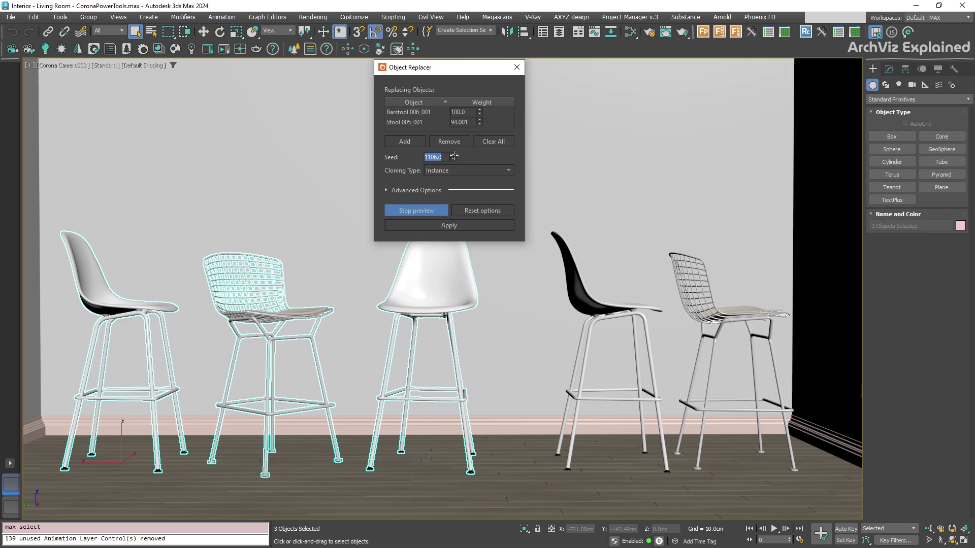